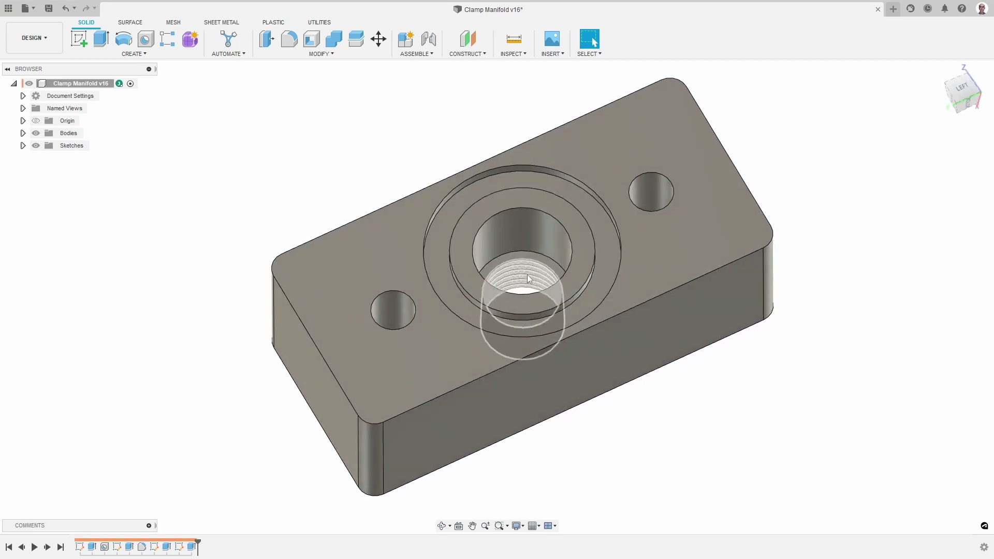
# Step: Turn the Clamp Manifold block to its threaded face and zoom in briefly on the central port
pyautogui.keyDown('shift'); pyautogui.moveTo(522, 272); pyautogui.dragTo(551, 261, button='middle'); pyautogui.keyUp('shift')
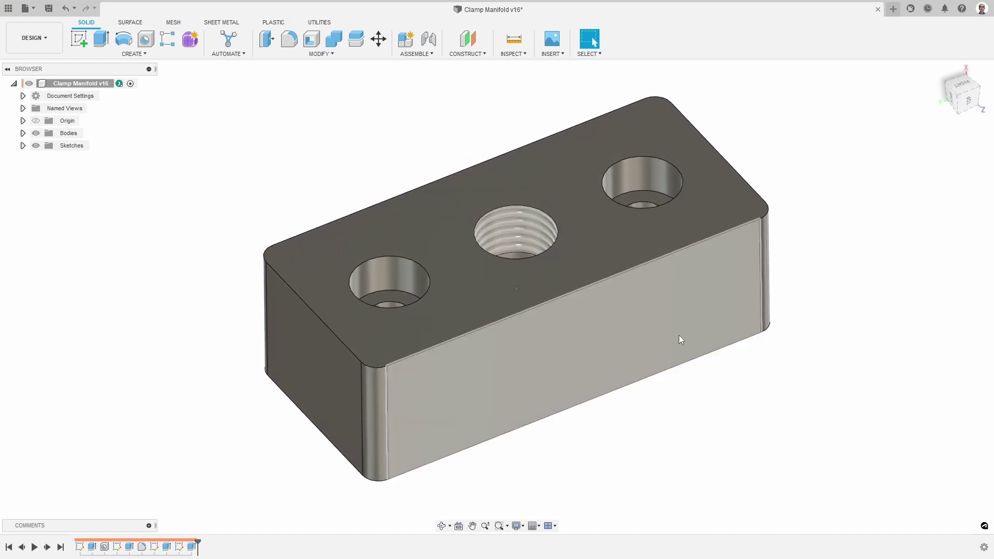
pyautogui.scroll(2, 514, 208)
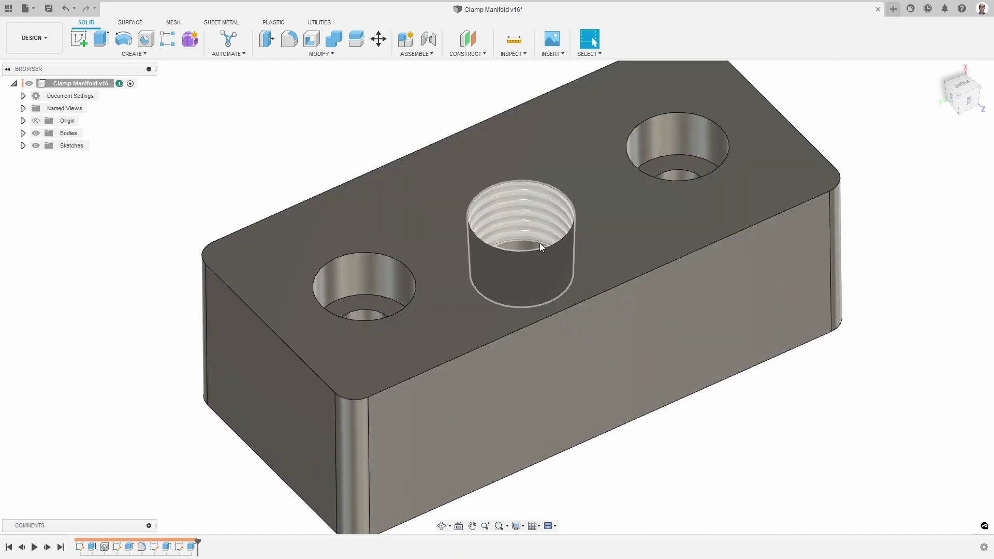
pyautogui.scroll(-3, 848, 473)
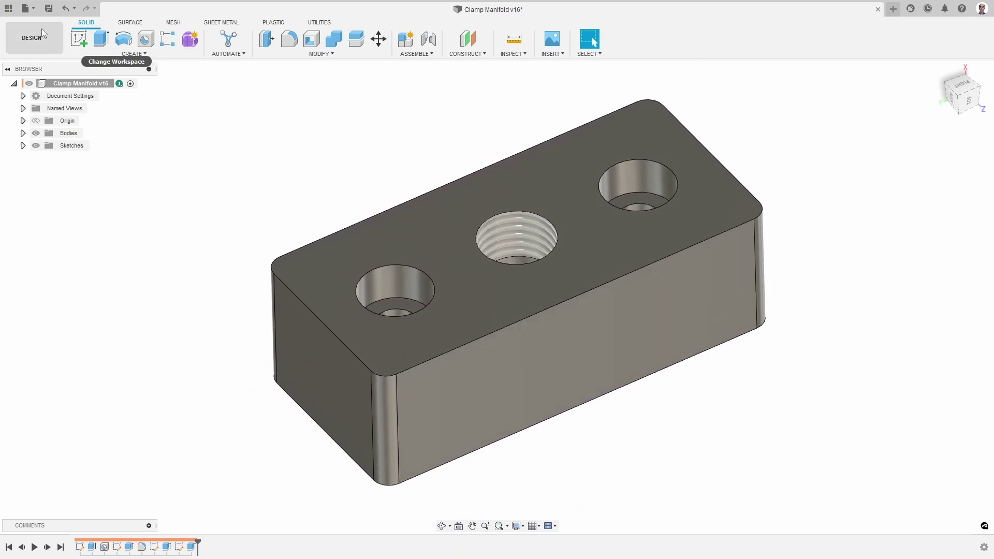
pyautogui.click(42, 34)
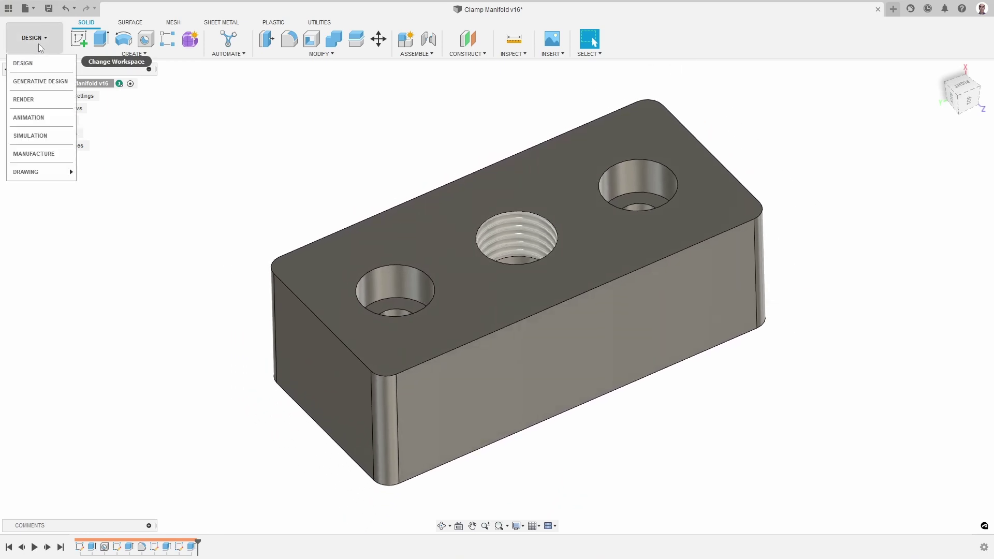
# Step: In Manufacture, show the Top setup's stock and preview its final chamfer toolpath
pyautogui.click(33, 154)
pyautogui.click(280, 178)
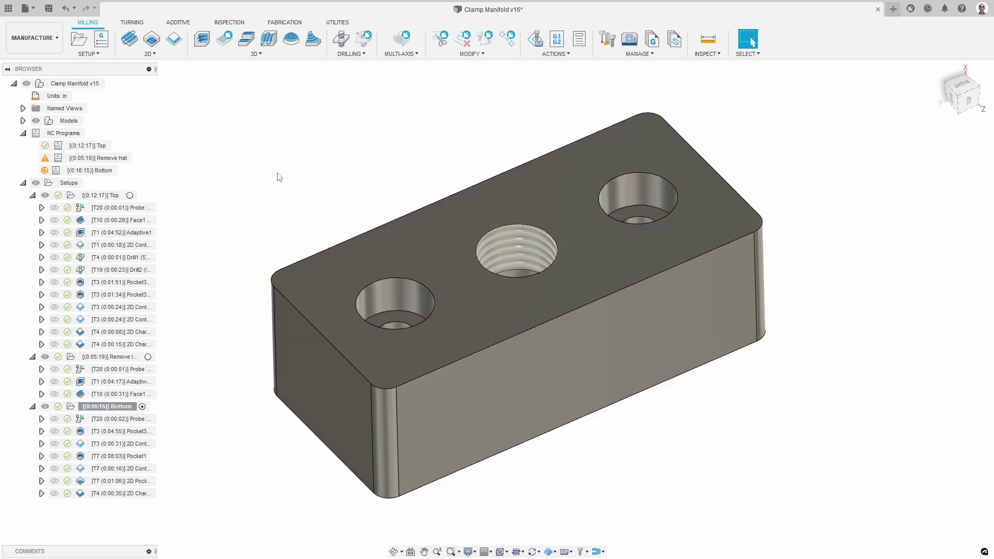
pyautogui.click(102, 195)
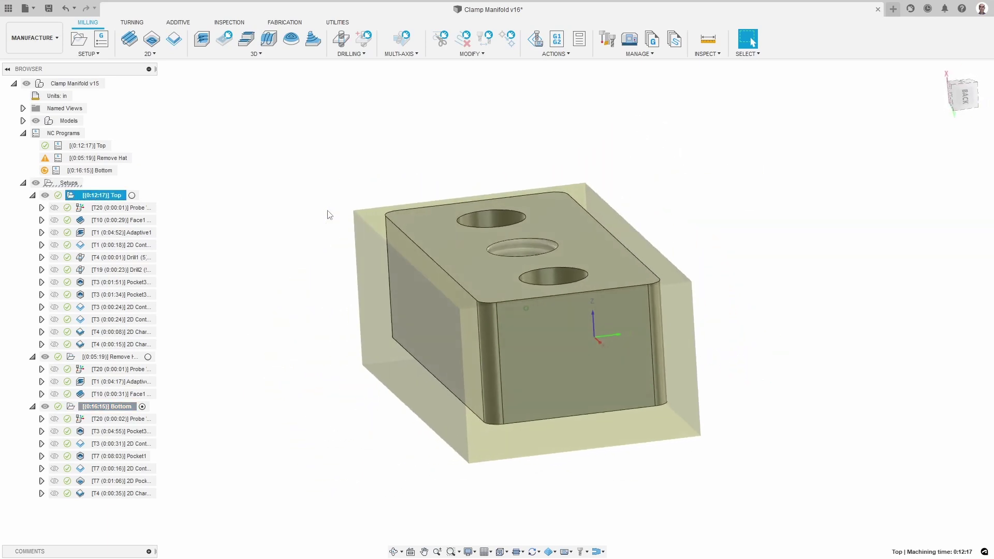
pyautogui.keyDown('shift'); pyautogui.moveTo(505, 278); pyautogui.dragTo(306, 325, button='middle'); pyautogui.keyUp('shift')
pyautogui.keyDown('shift'); pyautogui.moveTo(285, 272); pyautogui.dragTo(381, 226, button='middle'); pyautogui.keyUp('shift')
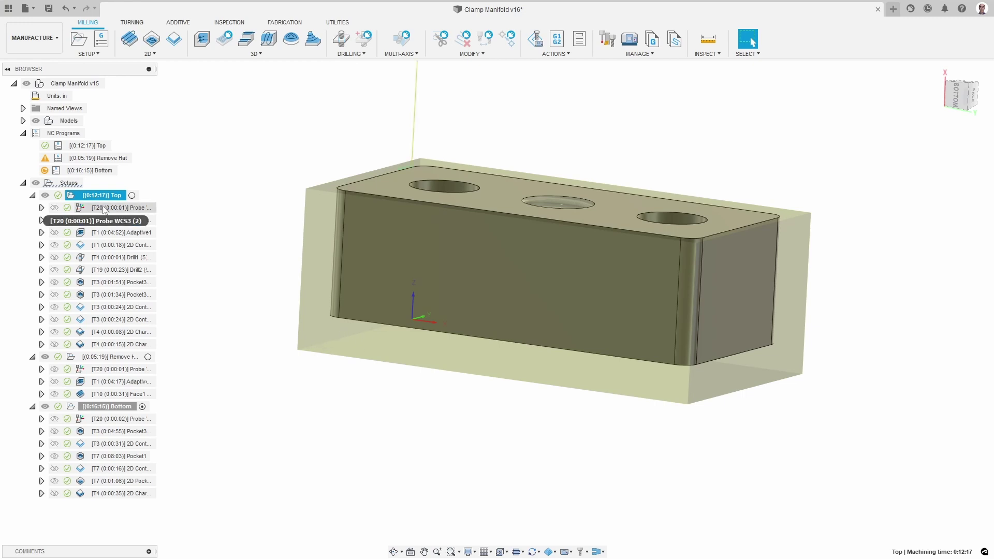
pyautogui.click(119, 345)
pyautogui.keyDown('shift'); pyautogui.moveTo(266, 392); pyautogui.dragTo(326, 352, button='middle'); pyautogui.keyUp('shift')
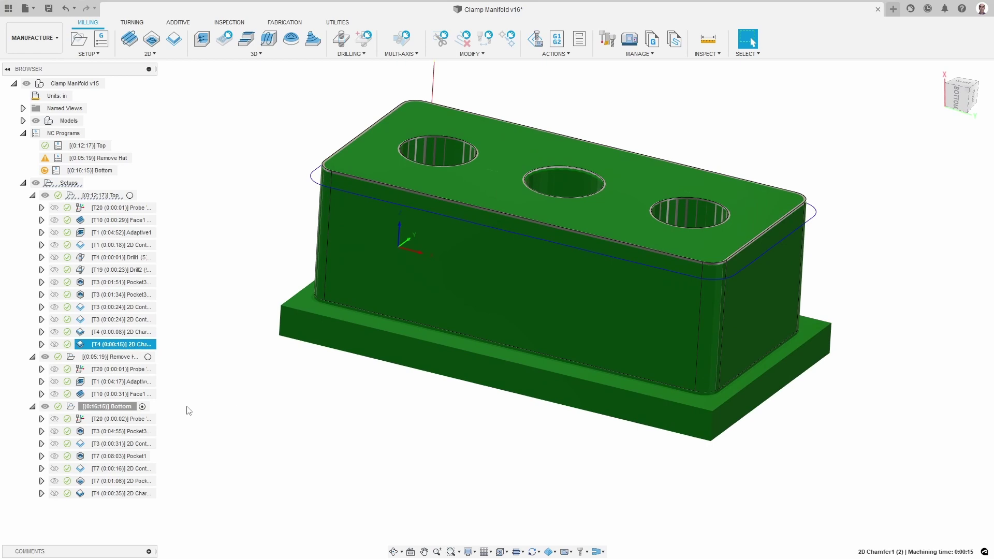
# Step: Preview the Remove Hat adaptive roughing and Bottom final chamfer toolpaths, then hide them
pyautogui.click(124, 357)
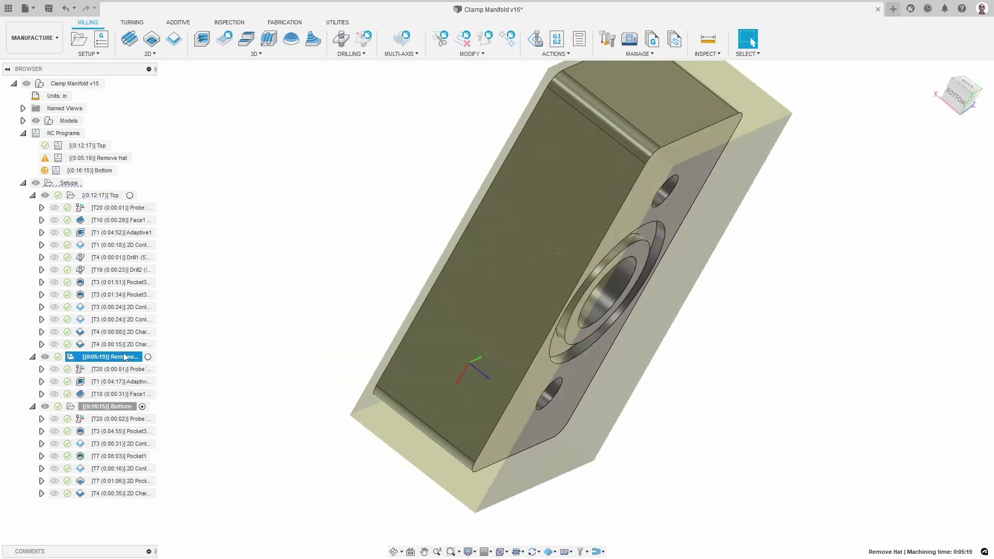
pyautogui.click(130, 383)
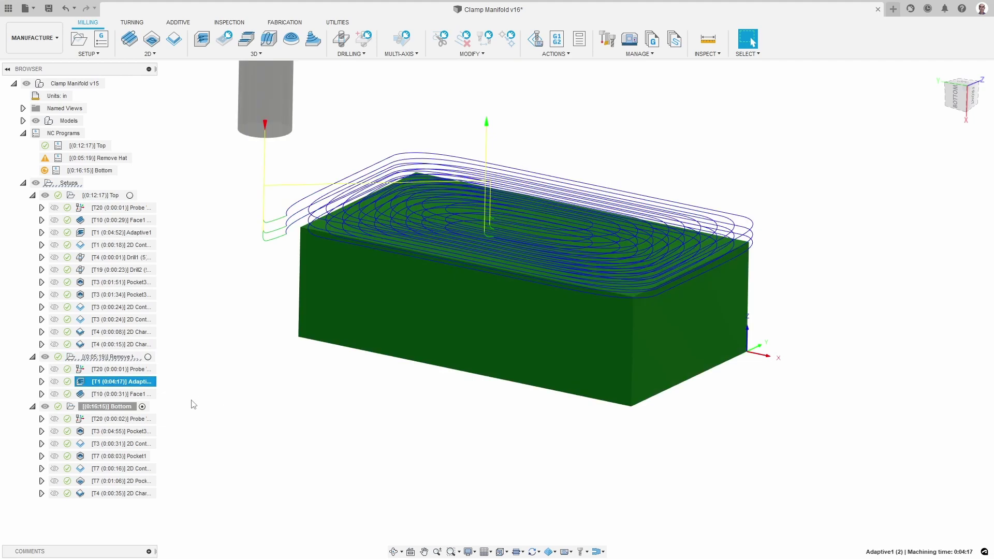
pyautogui.click(213, 404)
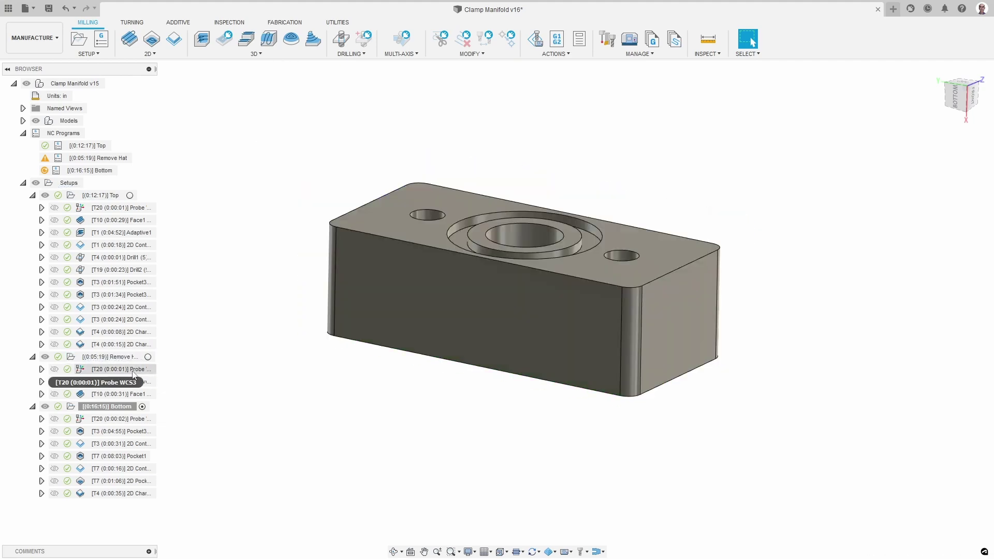
pyautogui.click(130, 493)
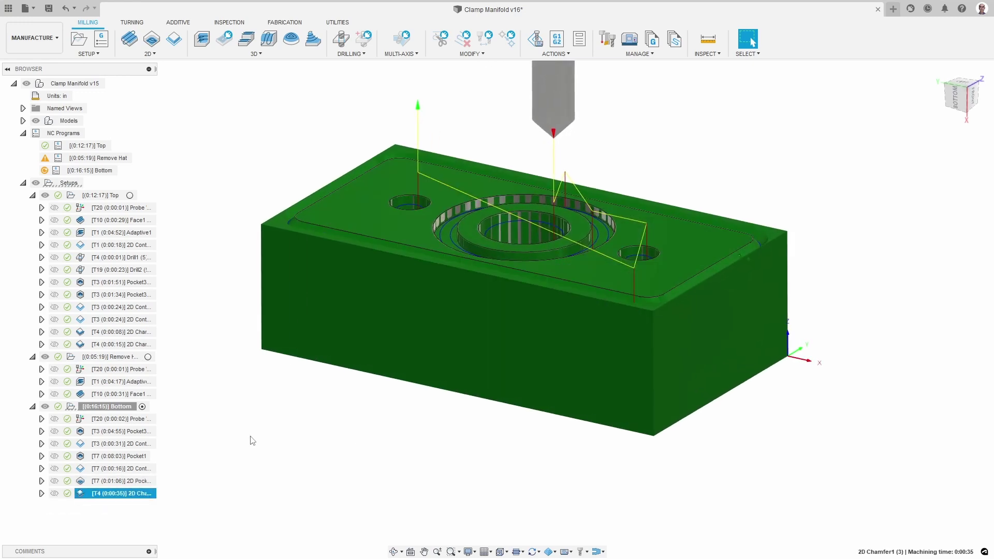
pyautogui.click(251, 437)
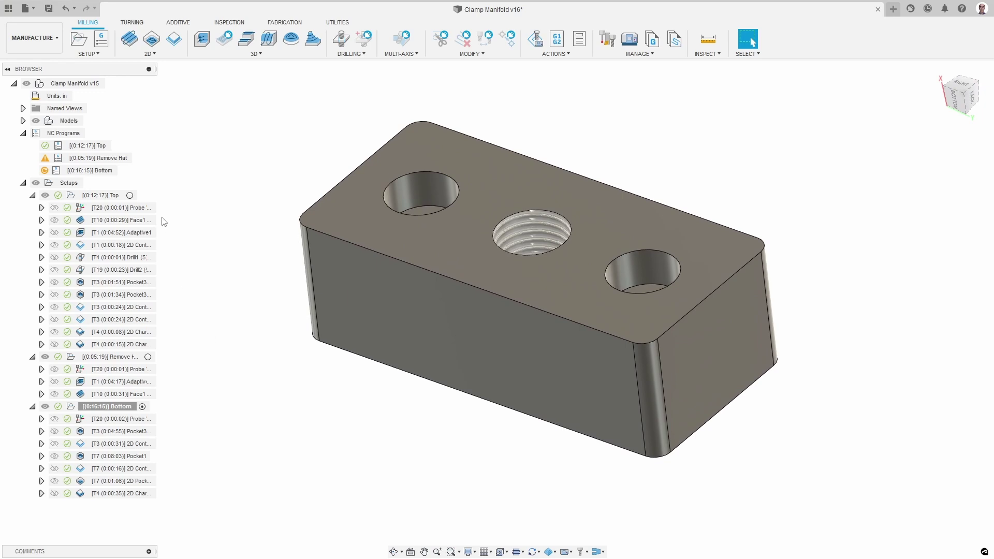
pyautogui.click(120, 208)
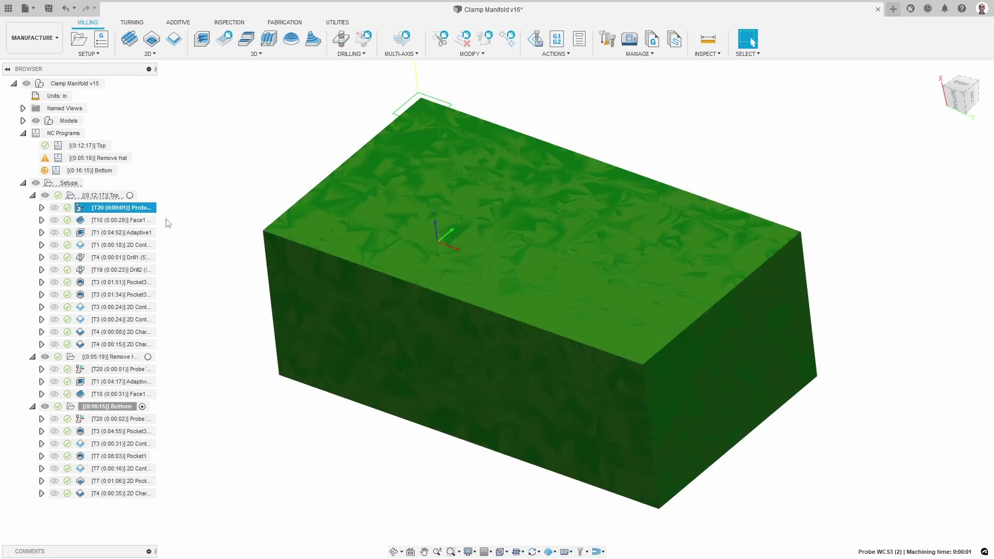
pyautogui.click(189, 197)
pyautogui.click(104, 198)
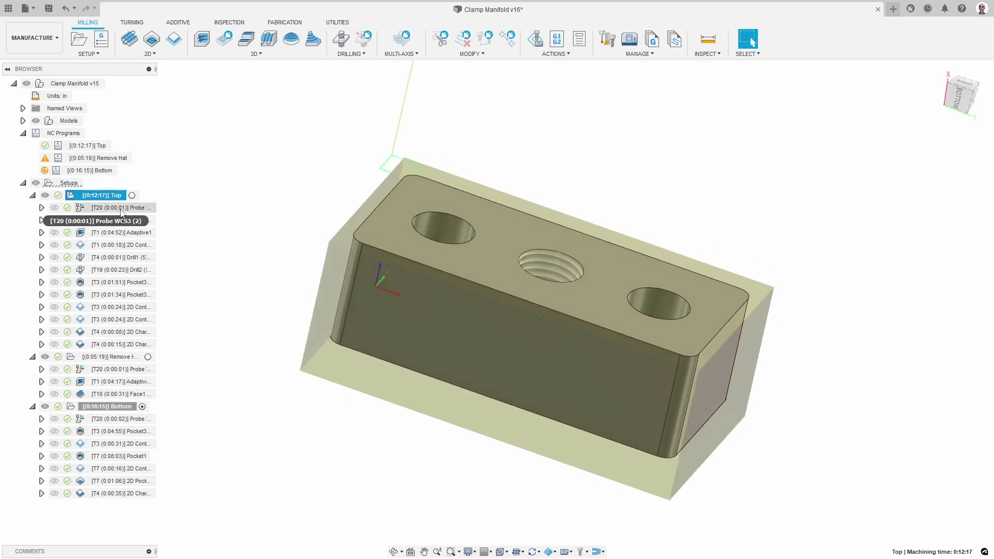
pyautogui.click(121, 208)
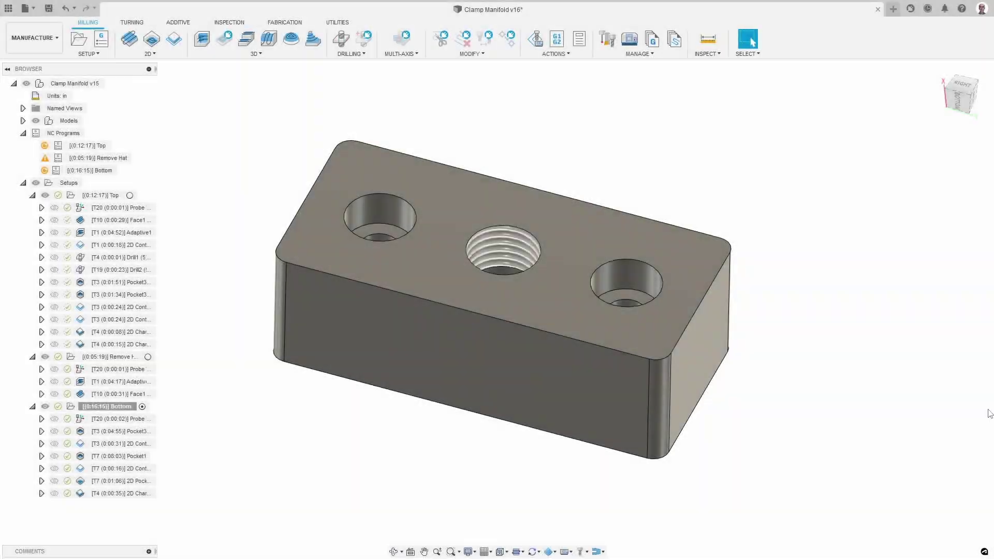
pyautogui.rightClick(111, 198)
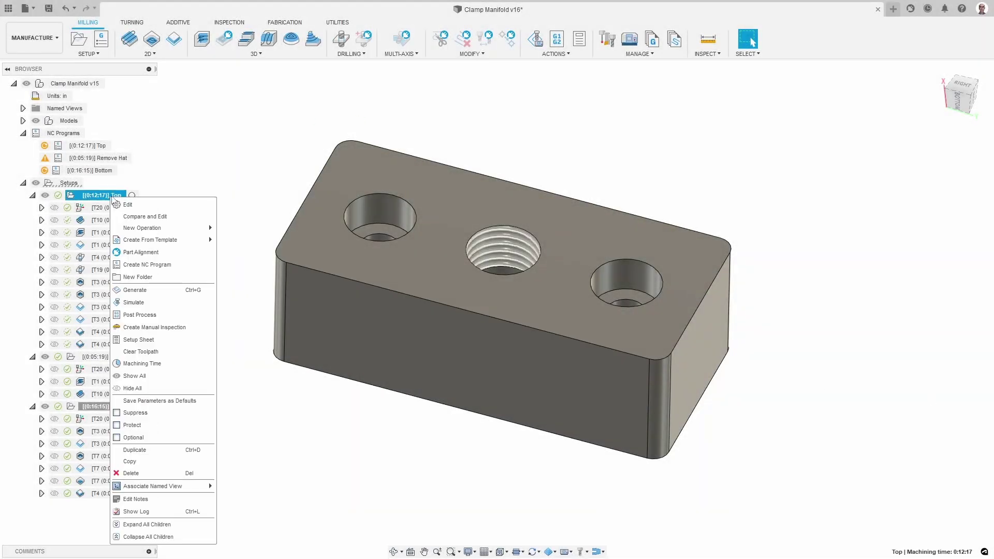
pyautogui.click(139, 206)
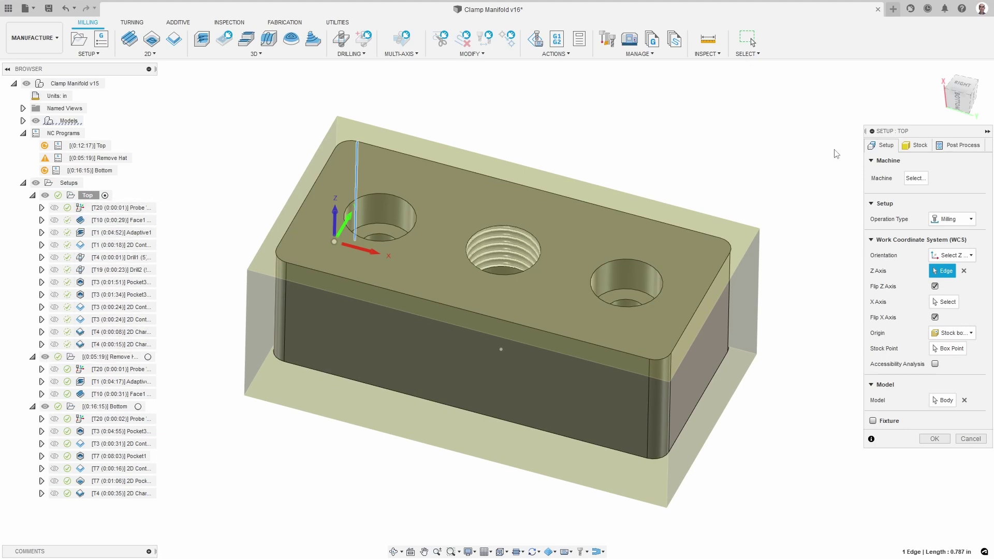
pyautogui.click(964, 146)
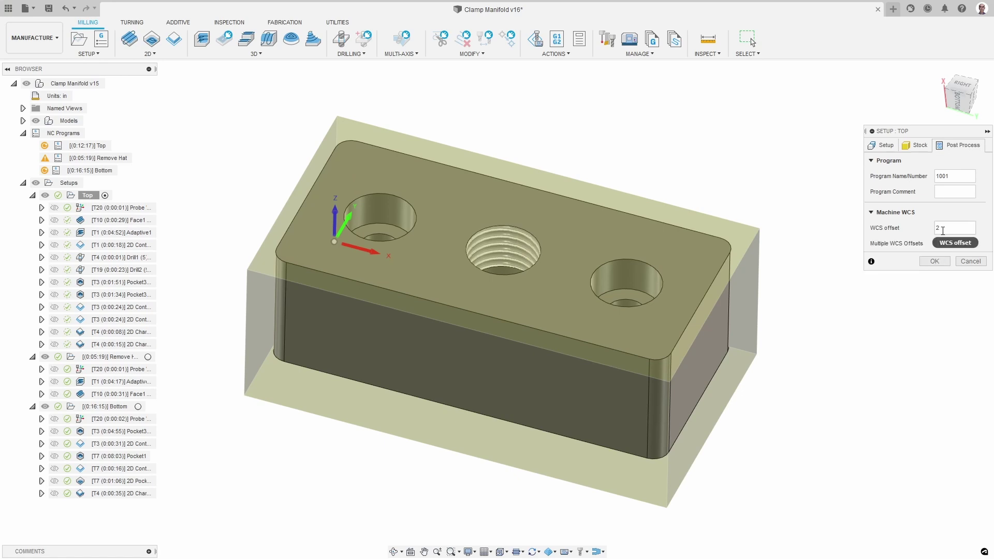
pyautogui.click(967, 262)
pyautogui.click(133, 207)
# Step: Edit the Top setup's T20 Probe and view its two probed stock faces on the Geometry tab
pyautogui.rightClick(133, 208)
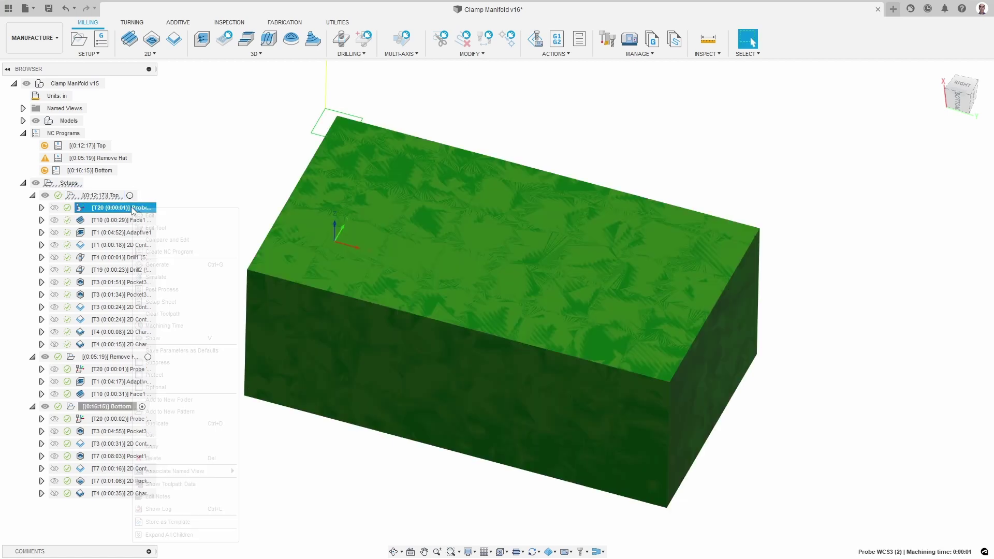
pyautogui.click(152, 216)
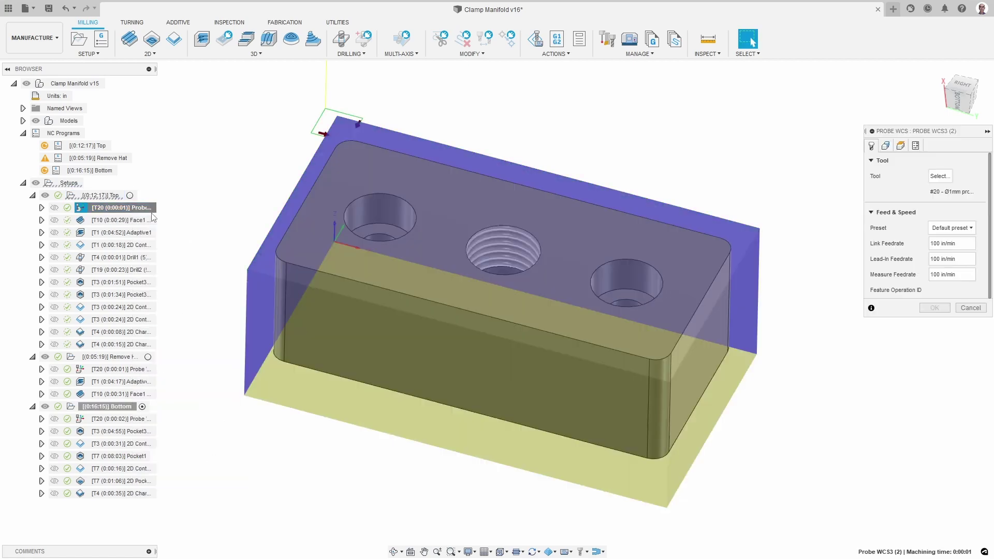
pyautogui.click(887, 146)
pyautogui.keyDown('shift'); pyautogui.moveTo(673, 187); pyautogui.dragTo(591, 268, button='middle'); pyautogui.keyUp('shift')
pyautogui.keyDown('shift'); pyautogui.moveTo(757, 357); pyautogui.dragTo(353, 151, button='middle'); pyautogui.keyUp('shift')
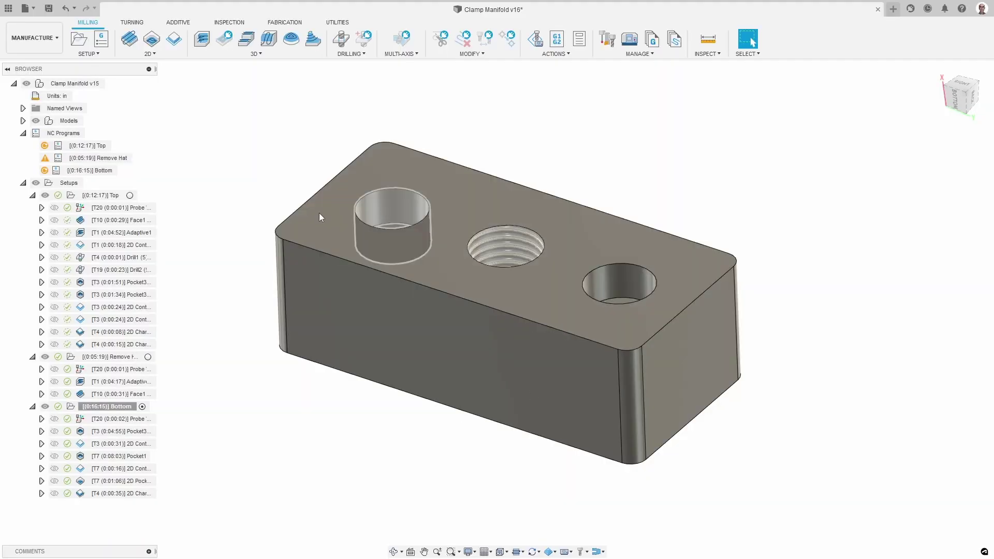
# Step: Alternate between the Top and Remove Hat setups to compare their origins and stock, viewing from below
pyautogui.click(110, 199)
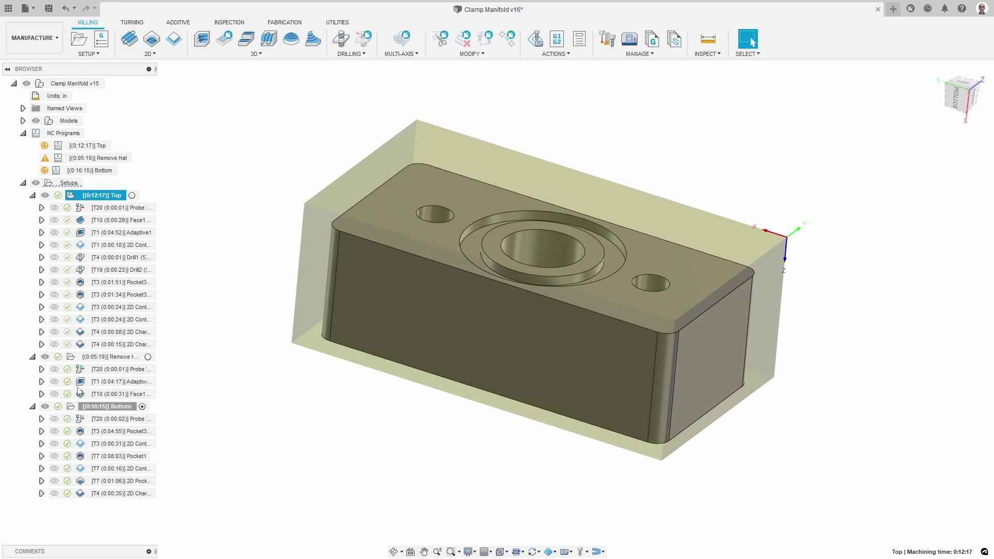
pyautogui.click(90, 361)
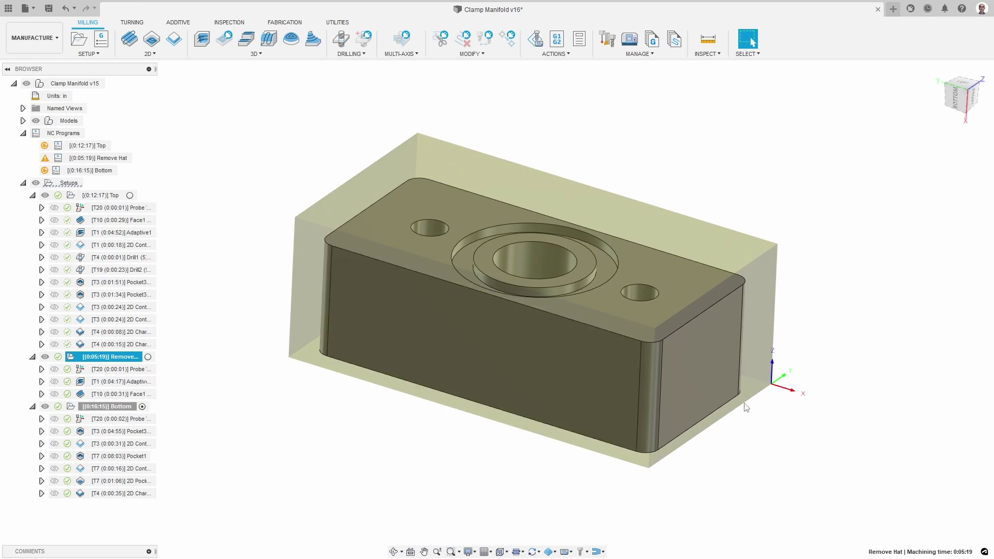
pyautogui.click(102, 195)
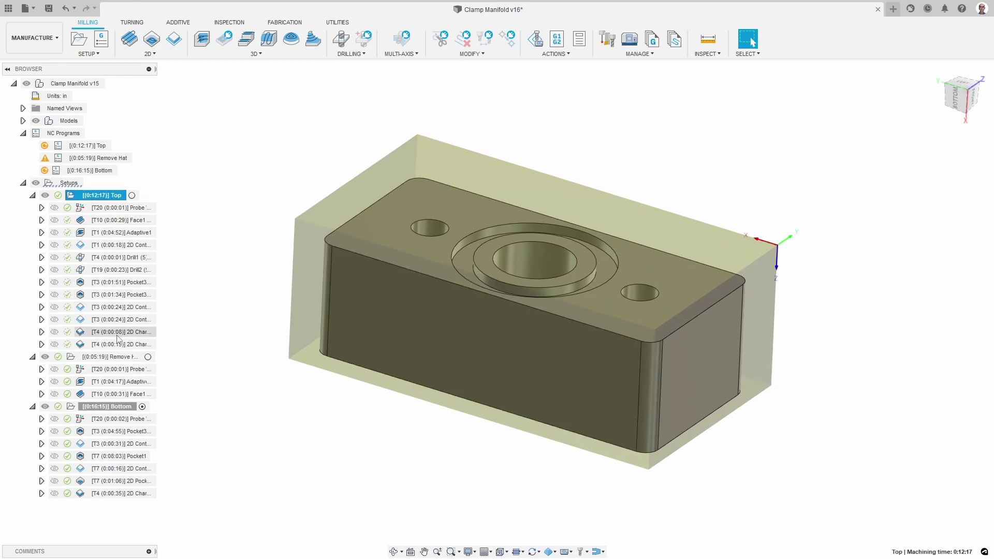
pyautogui.click(111, 356)
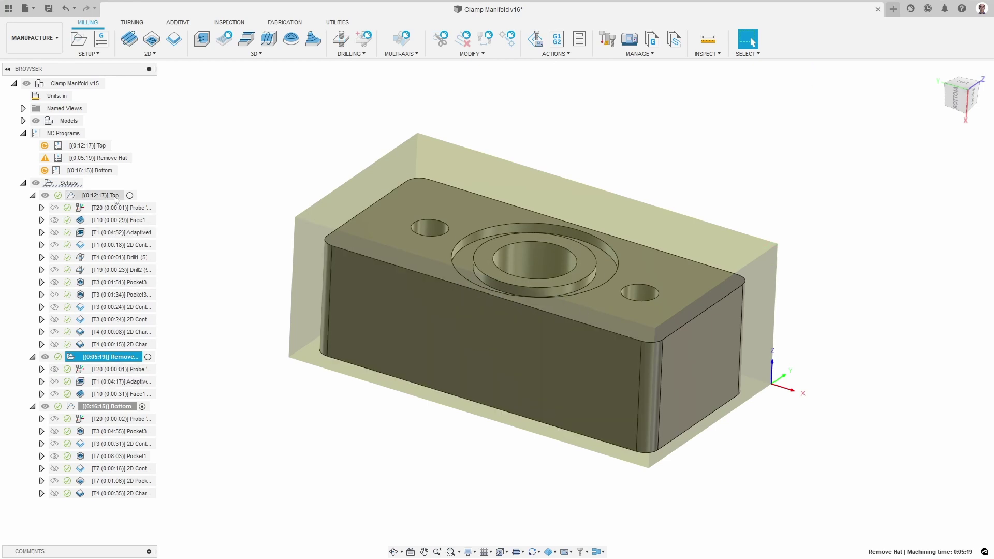
pyautogui.click(101, 195)
pyautogui.keyDown('shift'); pyautogui.moveTo(514, 522); pyautogui.dragTo(136, 376, button='middle'); pyautogui.keyUp('shift')
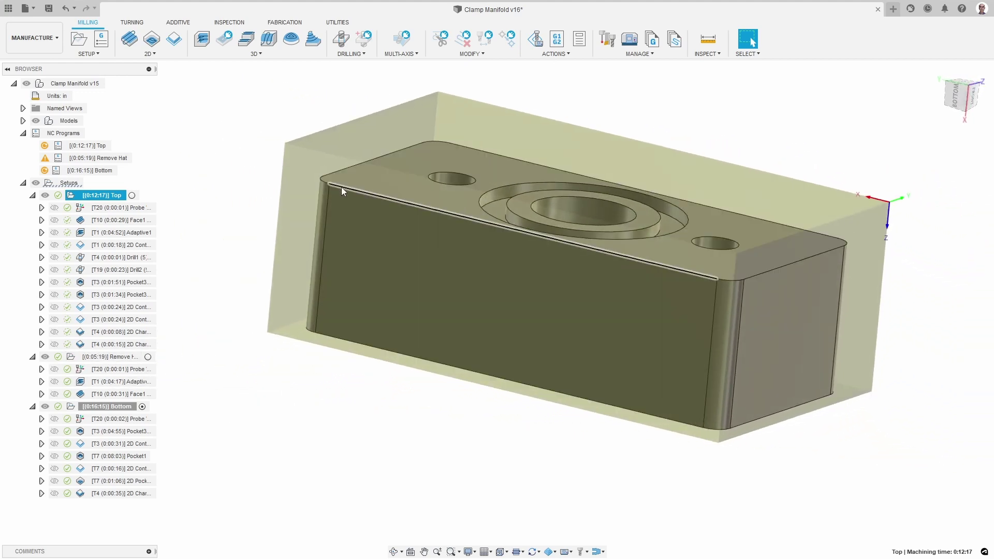
pyautogui.click(109, 357)
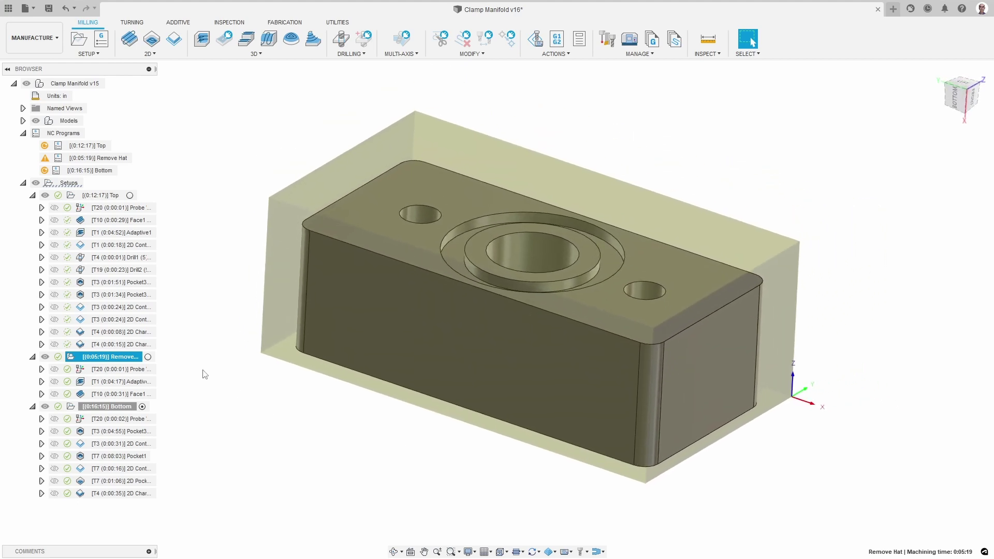
# Step: Open the Remove Hat probe operation's settings, inspect it from several angles, and cancel
pyautogui.click(129, 371)
pyautogui.rightClick(131, 377)
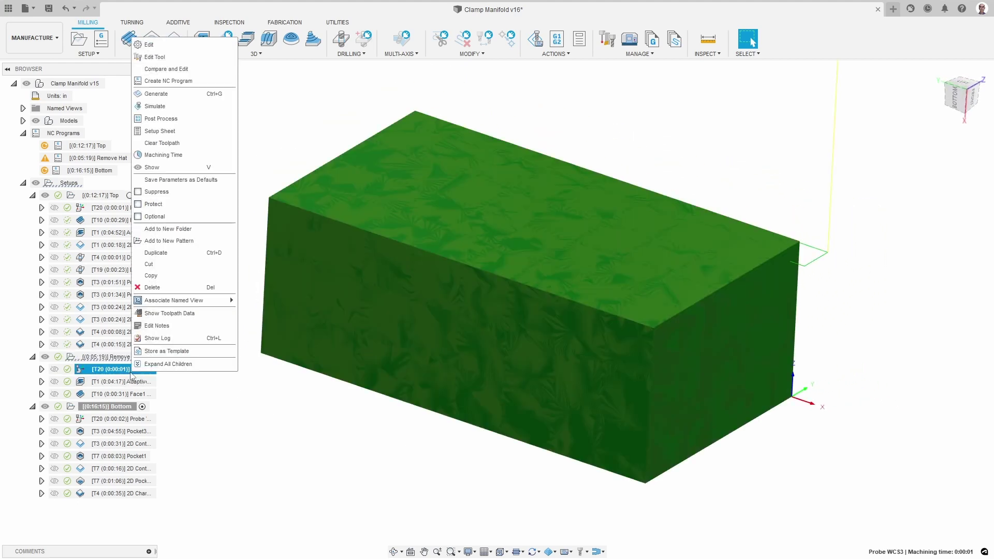
pyautogui.click(150, 44)
pyautogui.keyDown('shift'); pyautogui.moveTo(598, 124); pyautogui.dragTo(582, 385, button='middle'); pyautogui.keyUp('shift')
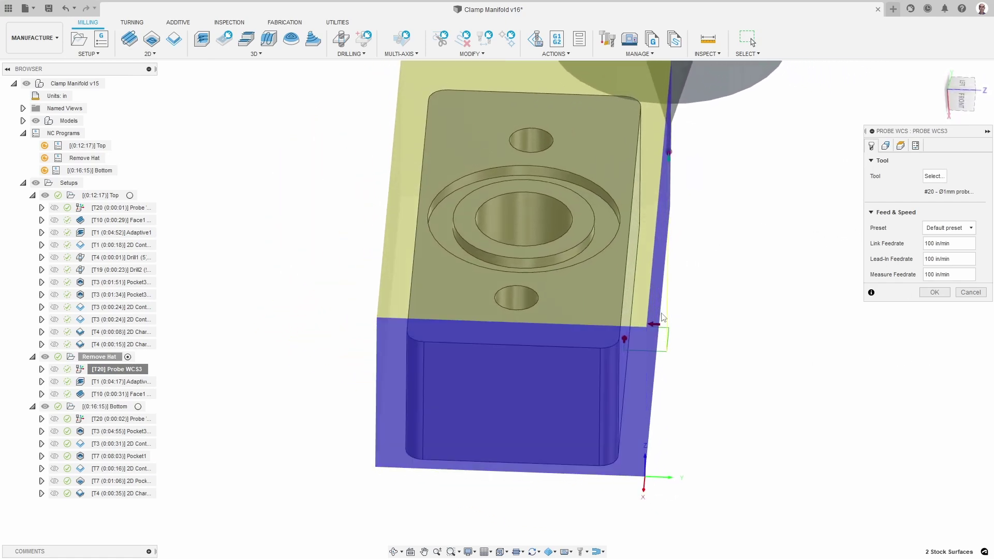
pyautogui.press('F6')
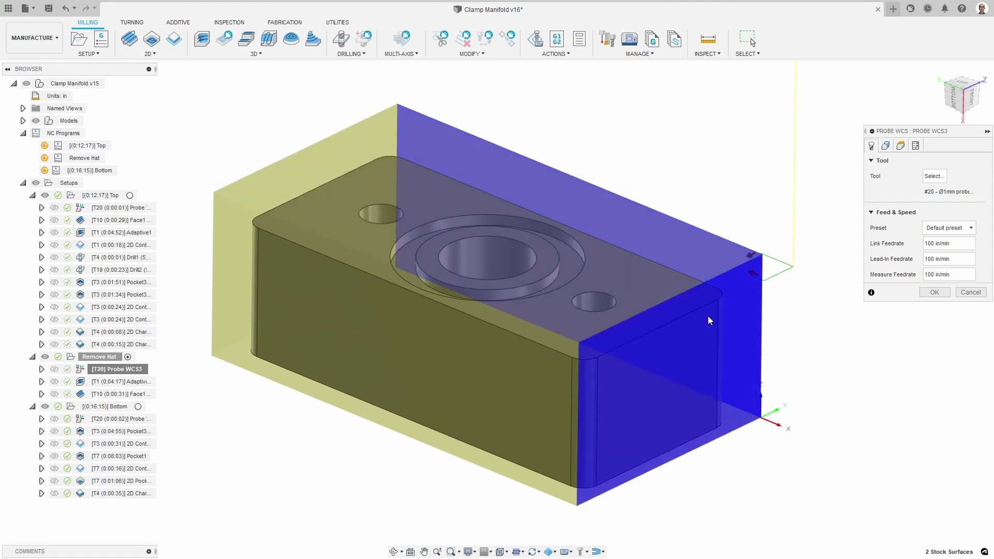
pyautogui.scroll(2, 621, 363)
pyautogui.scroll(-3, 589, 371)
pyautogui.scroll(1, 723, 405)
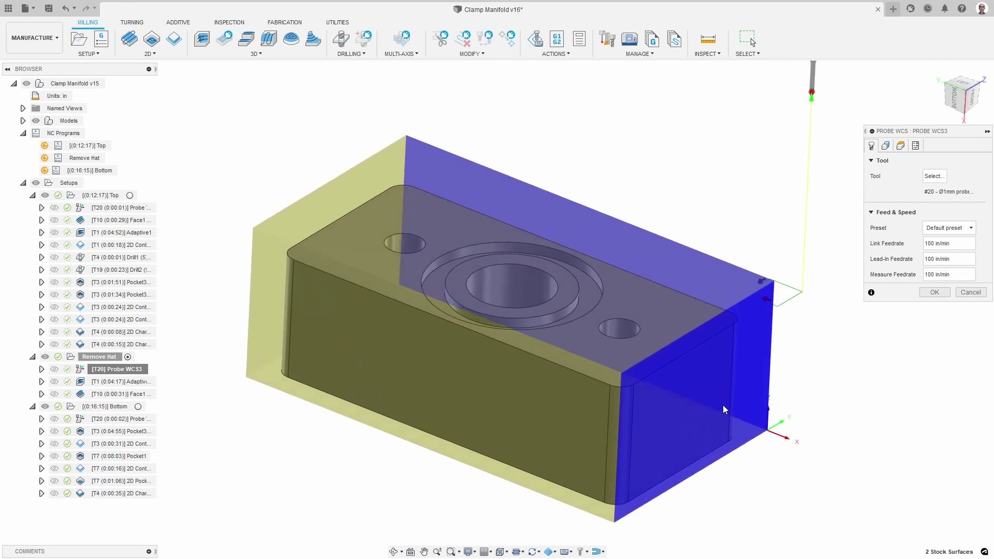
pyautogui.click(970, 293)
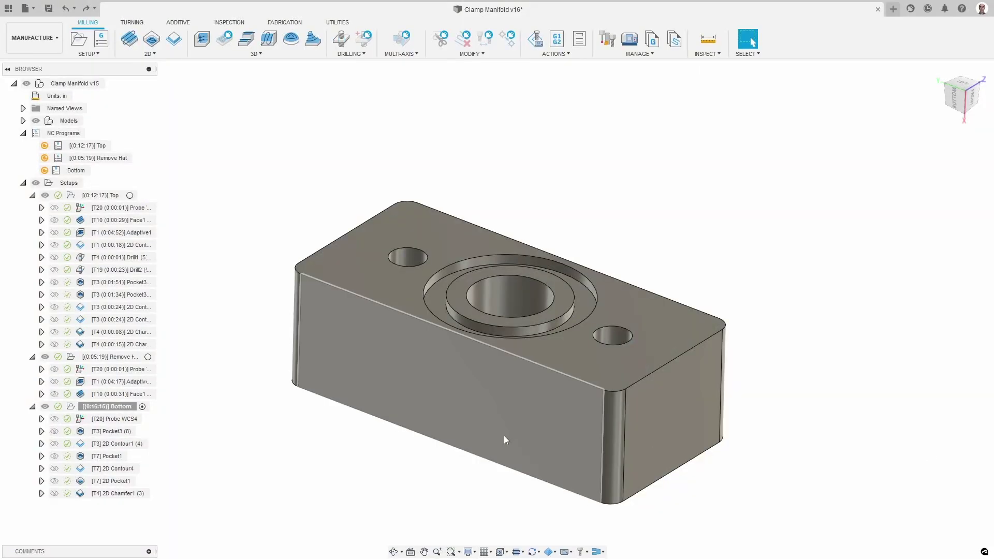
pyautogui.click(91, 357)
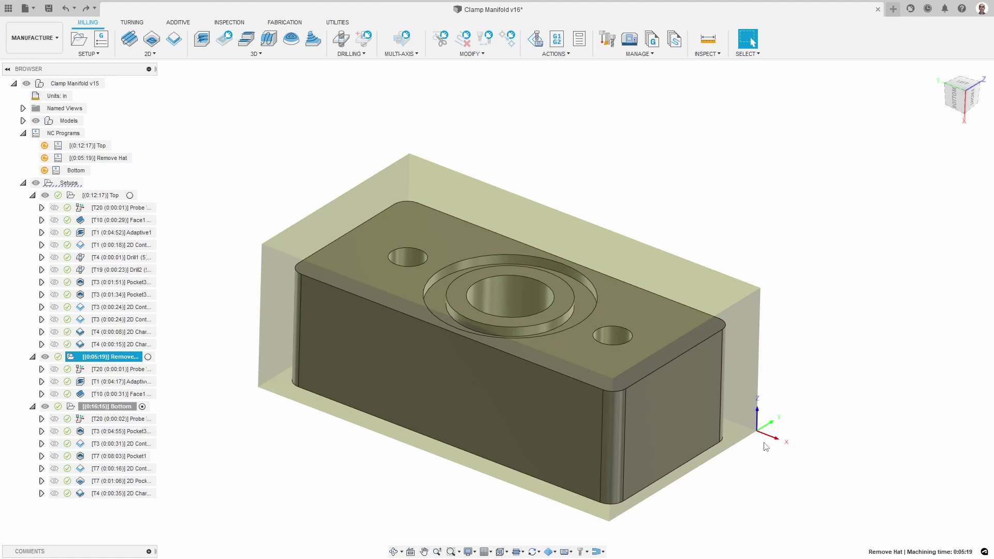
pyautogui.click(832, 400)
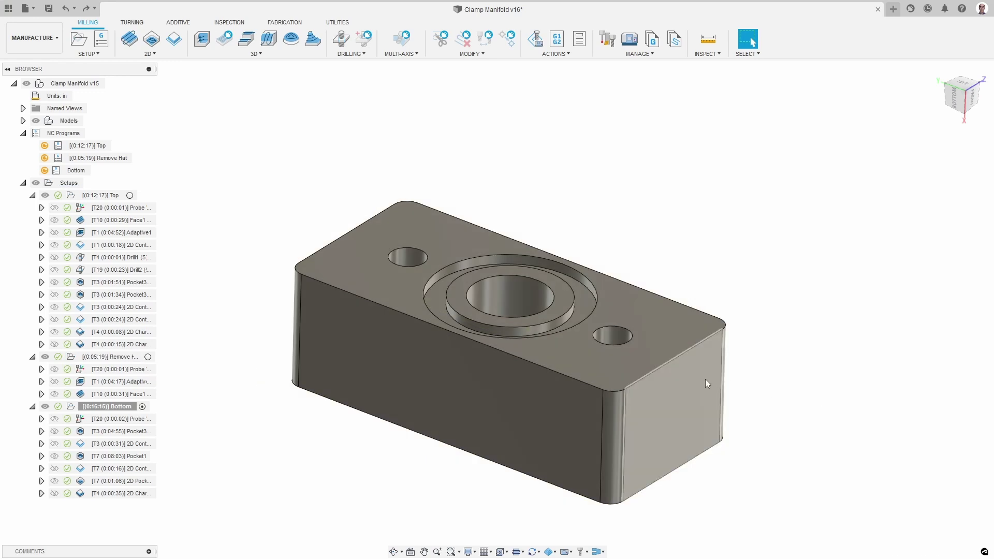
pyautogui.click(687, 383)
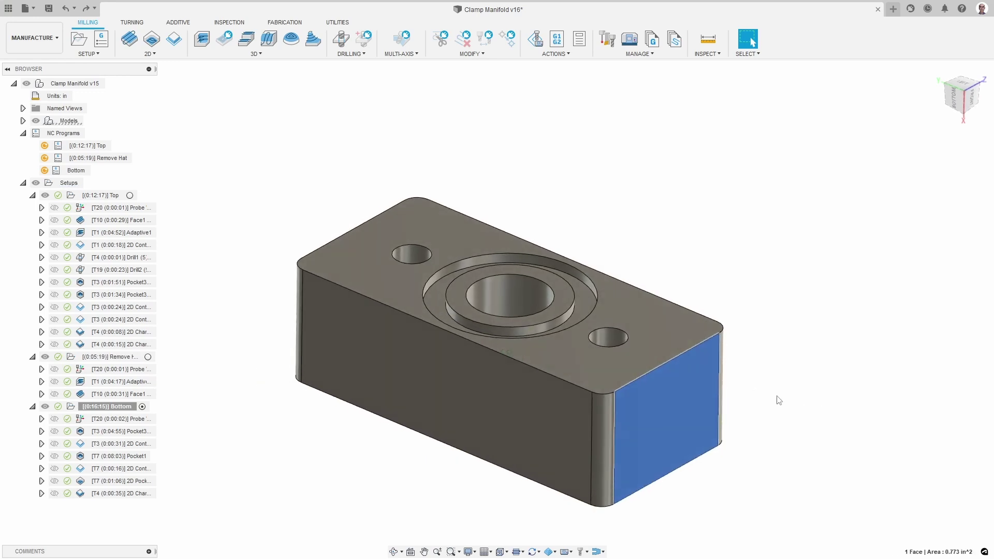
pyautogui.keyDown('shift'); pyautogui.moveTo(776, 399); pyautogui.dragTo(684, 473, button='middle'); pyautogui.keyUp('shift')
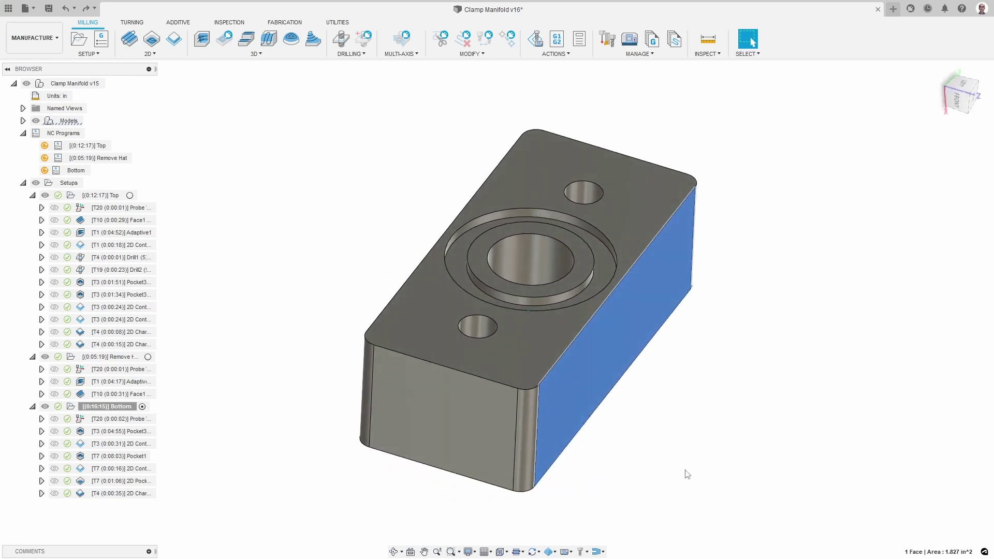
pyautogui.click(612, 498)
pyautogui.keyDown('shift'); pyautogui.moveTo(621, 518); pyautogui.dragTo(470, 455, button='middle'); pyautogui.keyUp('shift')
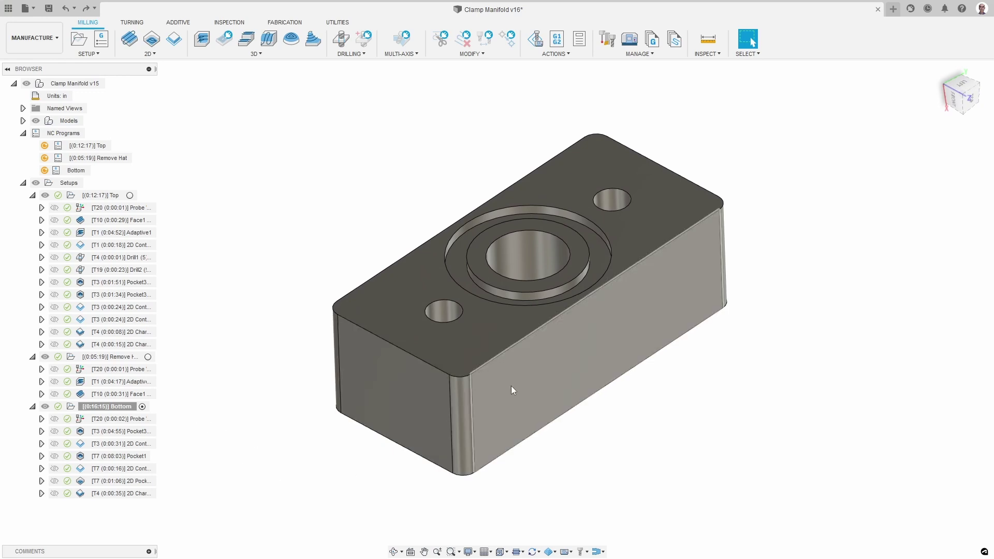
# Step: Alternate between the Bottom and Remove Hat stock displays, ending on the Bottom probing operation
pyautogui.click(105, 408)
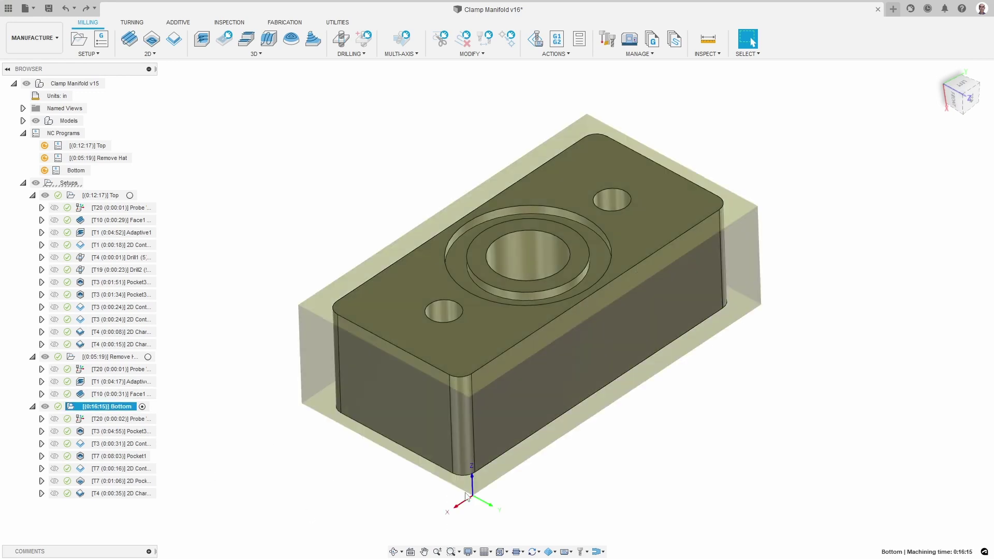
pyautogui.click(101, 358)
pyautogui.click(109, 408)
pyautogui.click(106, 357)
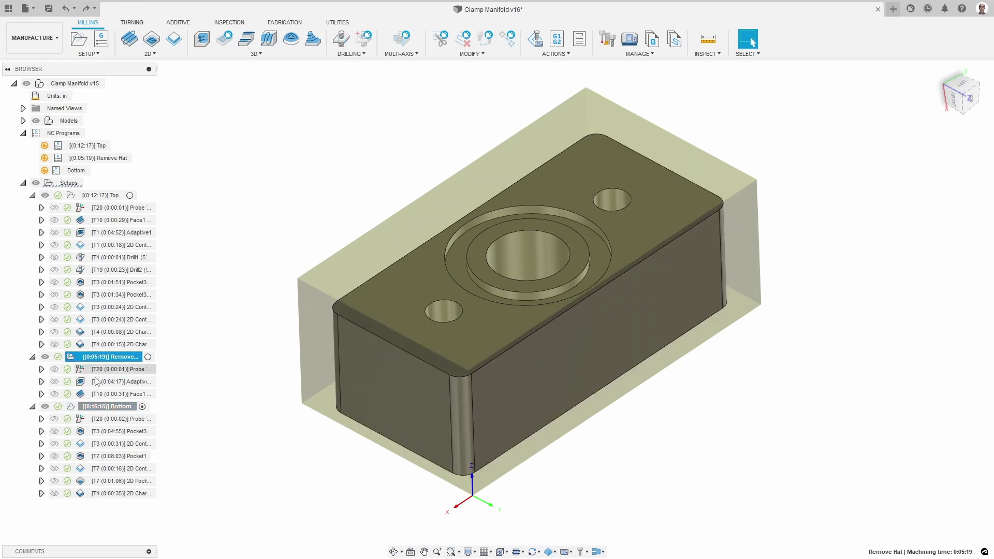
pyautogui.click(103, 408)
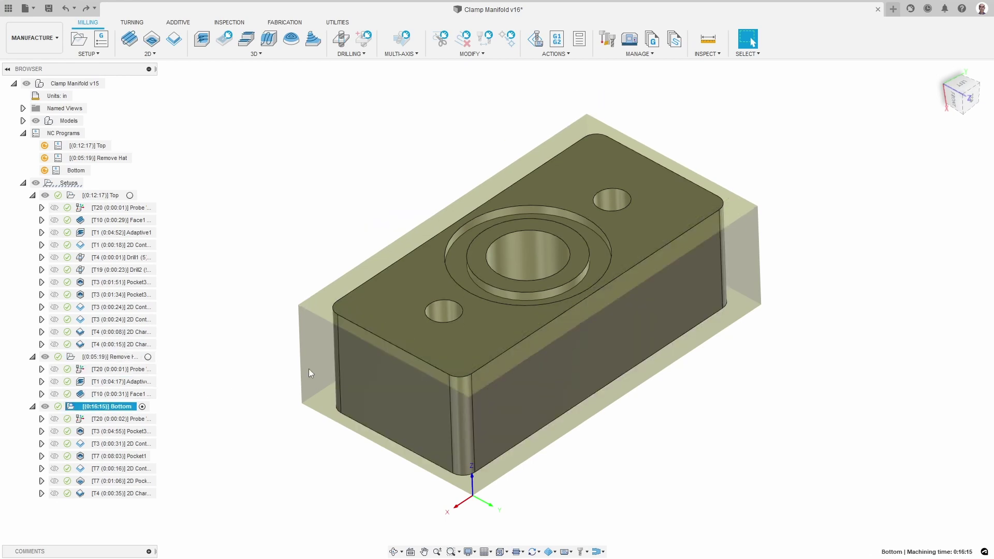
pyautogui.click(114, 418)
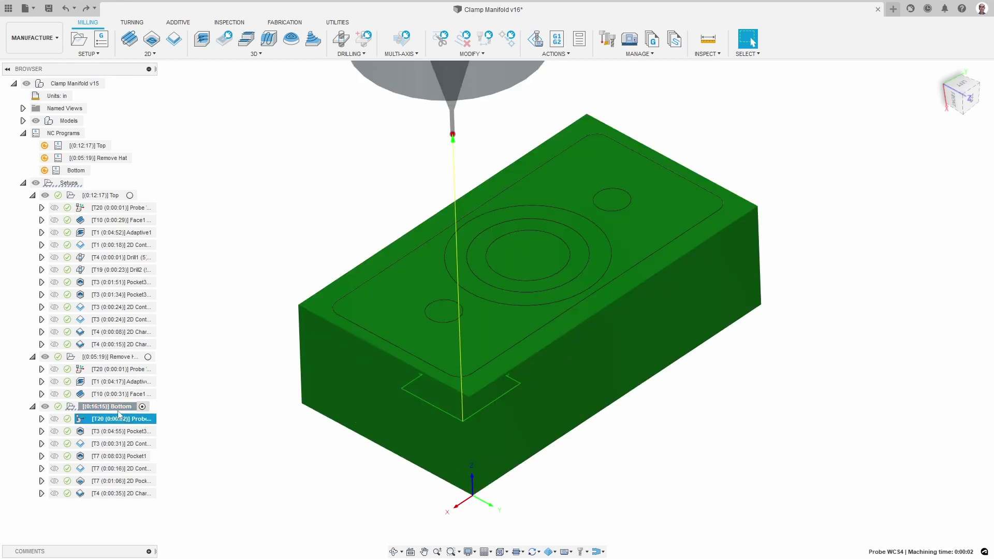
# Step: Review the Bottom setup's Probe WCS4 settings, then close them and select the final chamfer
pyautogui.rightClick(118, 419)
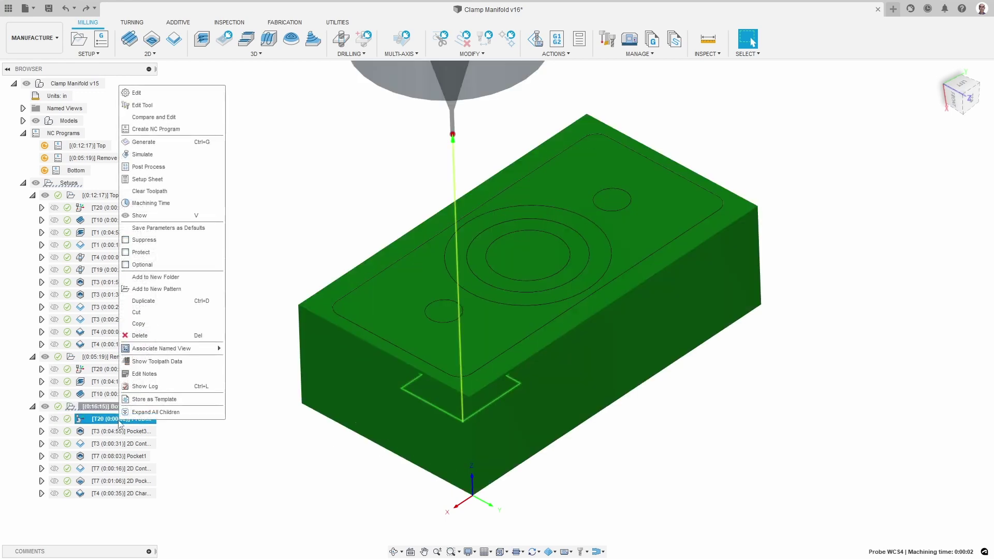
pyautogui.click(151, 93)
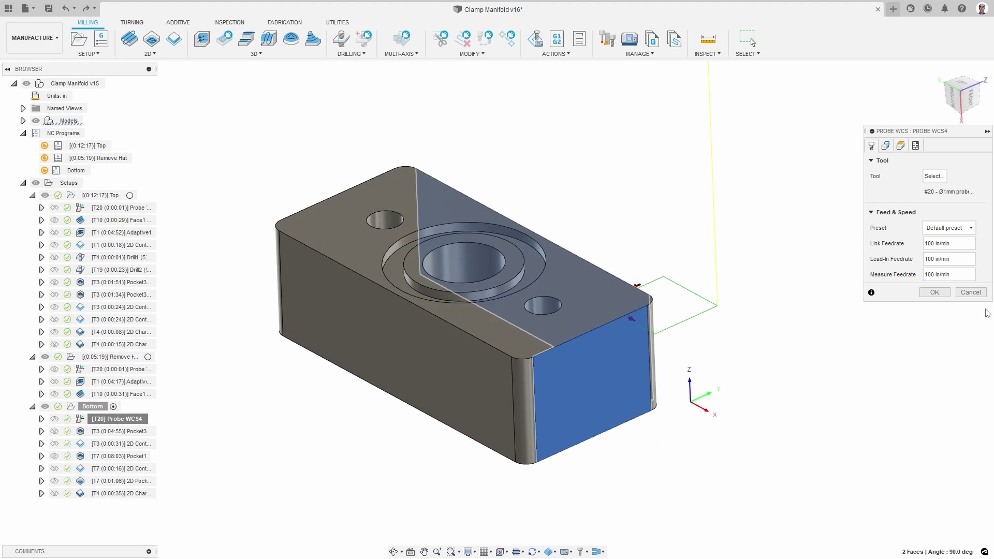
pyautogui.click(969, 293)
pyautogui.click(116, 495)
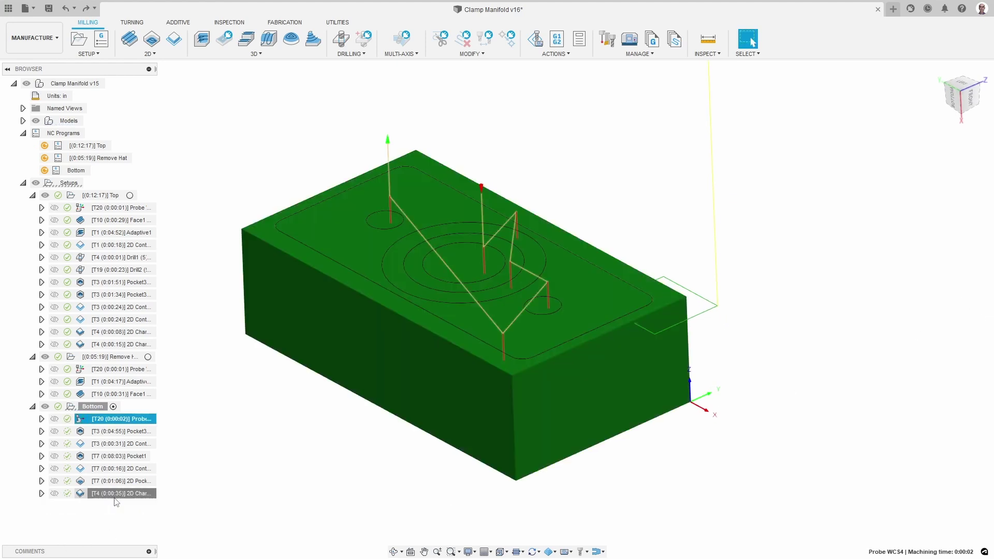
# Step: Confirm the Bottom 2D Chamfer1 width of 0.005 in on the Passes tab, then close
pyautogui.rightClick(115, 496)
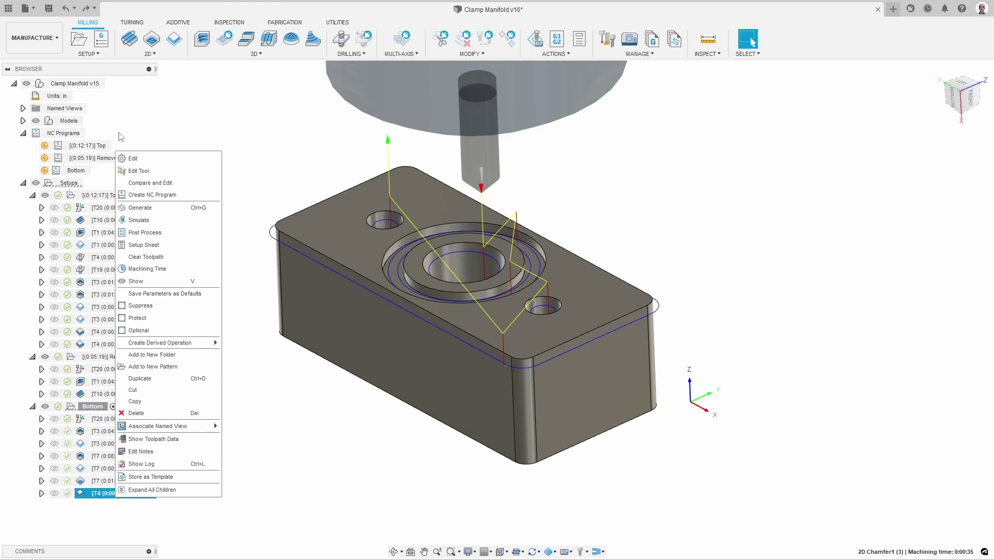
pyautogui.click(133, 159)
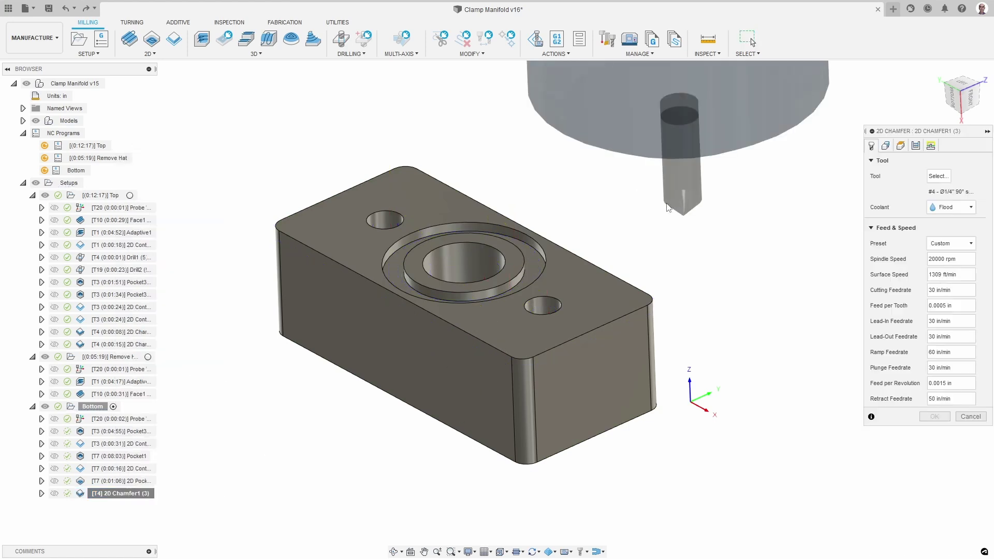
pyautogui.click(918, 146)
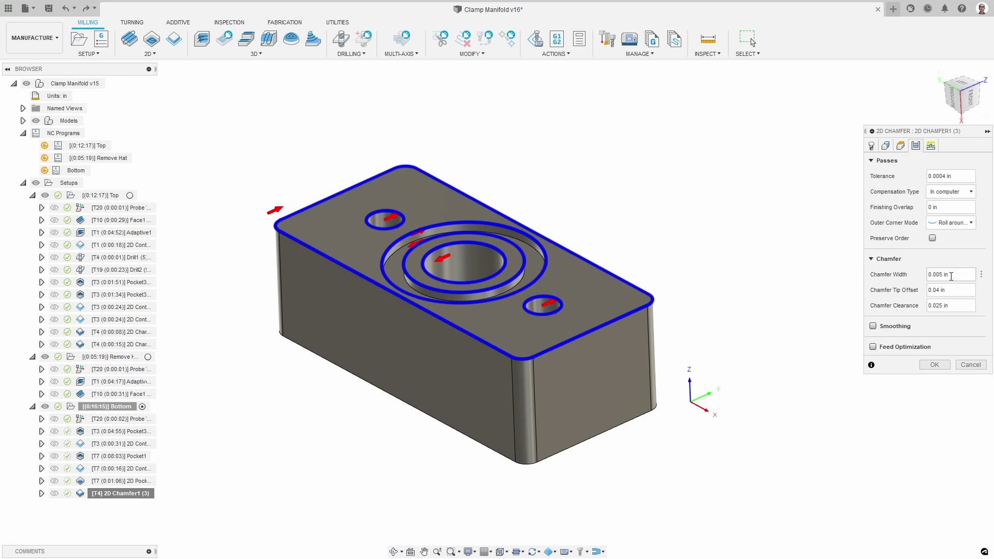
pyautogui.click(962, 364)
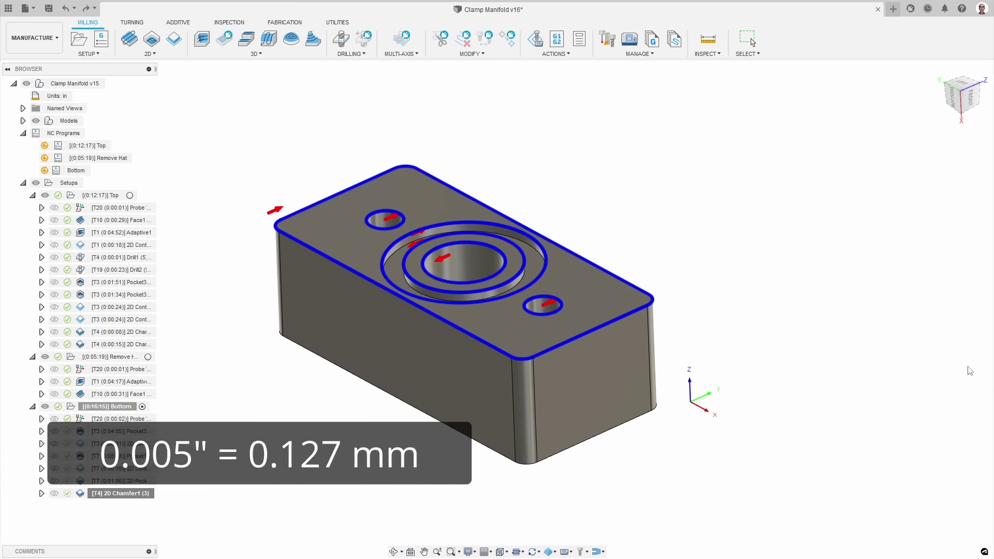